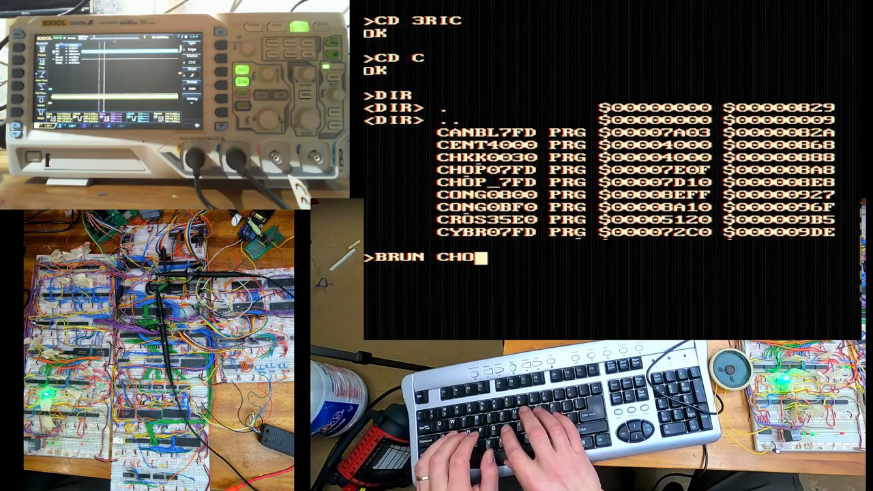
pyautogui.write('P_7FD.PRG 07FD')
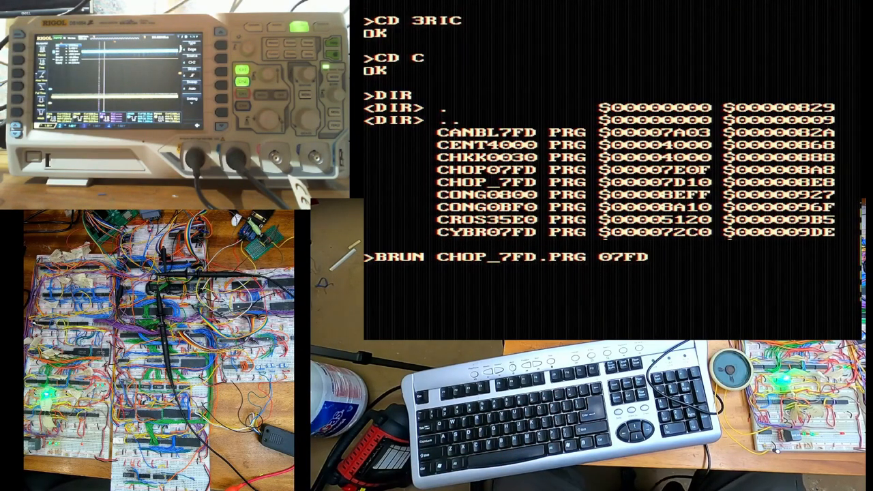